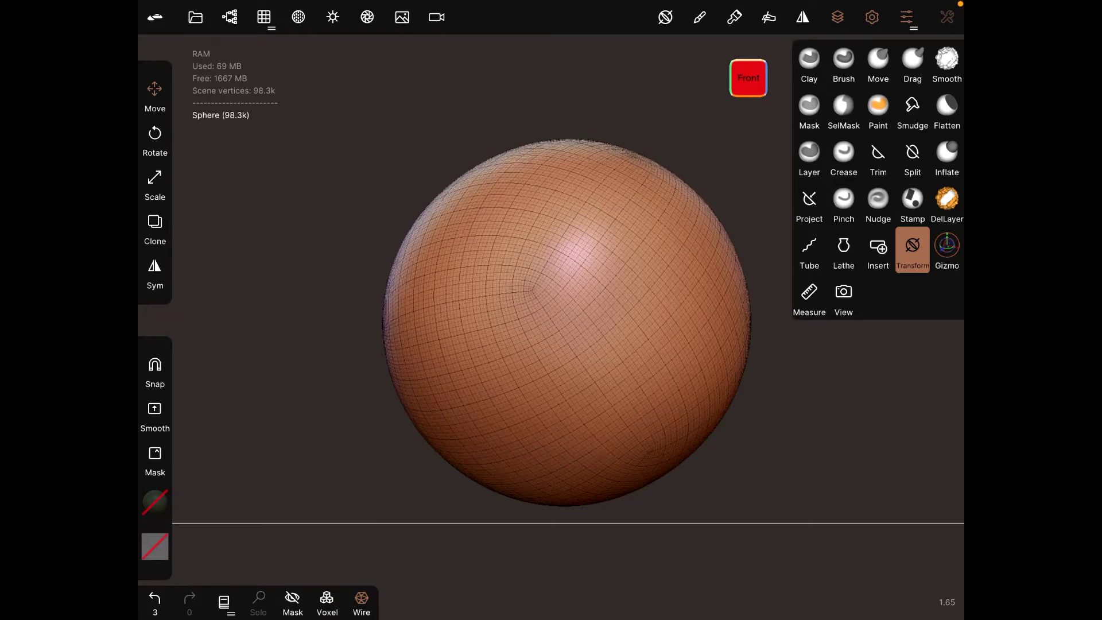
Step: Move the sphere higher and slightly left, then rotate it a little
{"action": "left_click", "coordinate": [912, 250]}
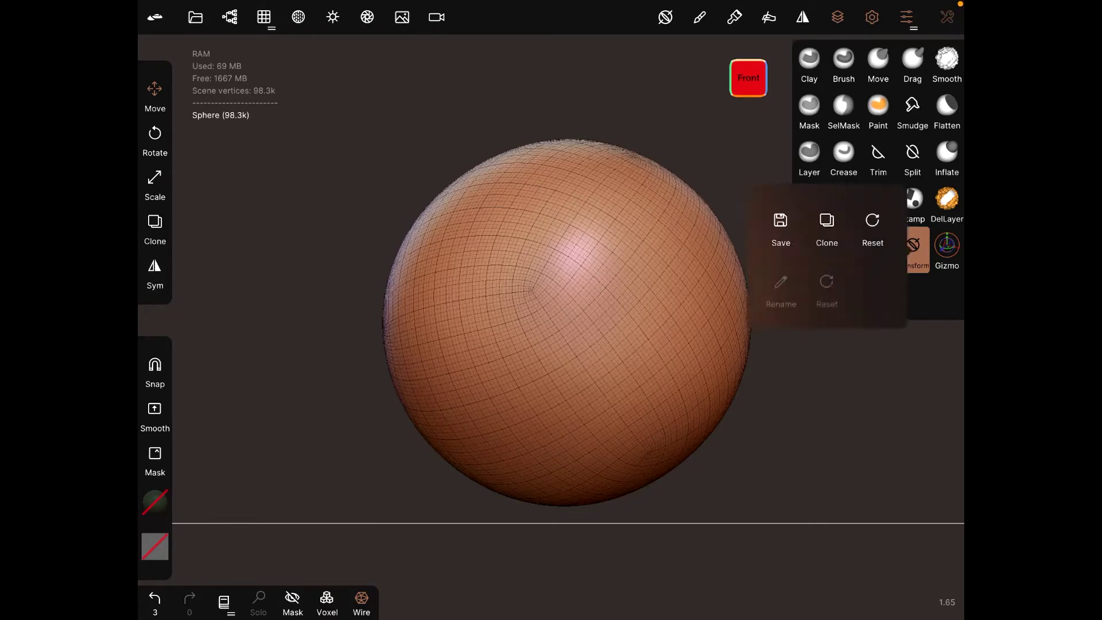
{"action": "left_click", "coordinate": [912, 245]}
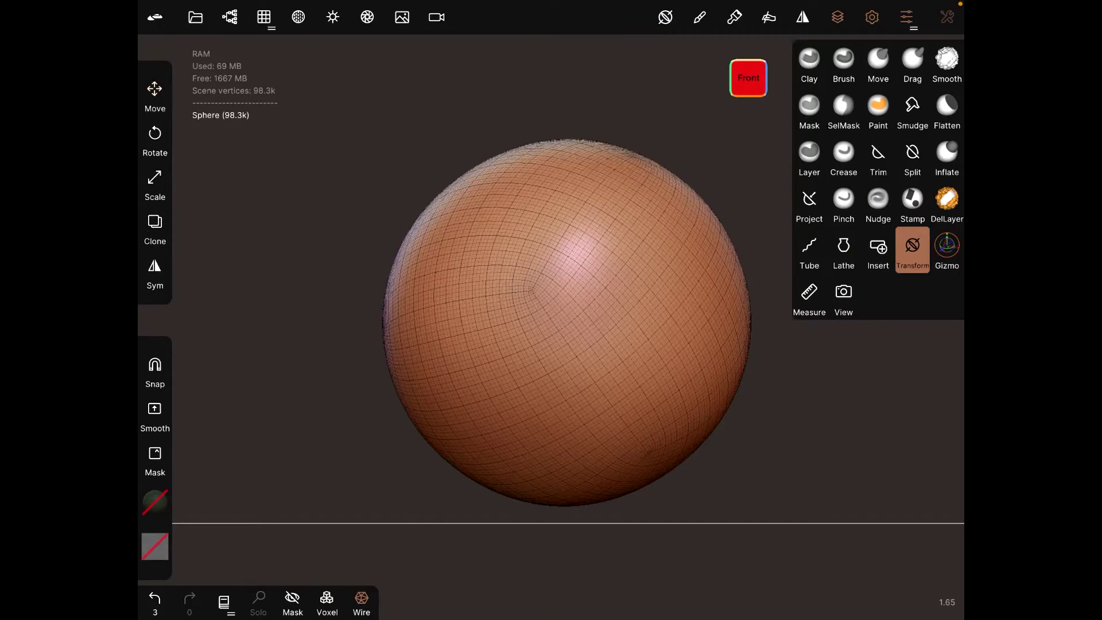
{"action": "left_click", "coordinate": [155, 89]}
{"action": "left_click_drag", "start_coordinate": [566, 323], "coordinate": [559, 276]}
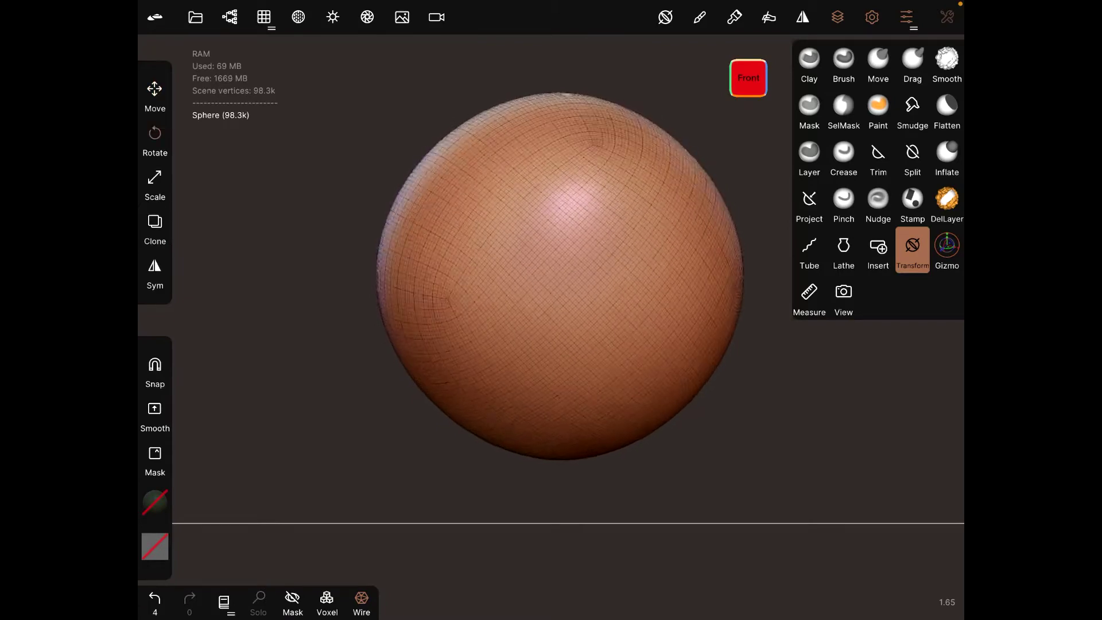
{"action": "left_click_drag", "start_coordinate": [559, 275], "coordinate": [538, 288]}
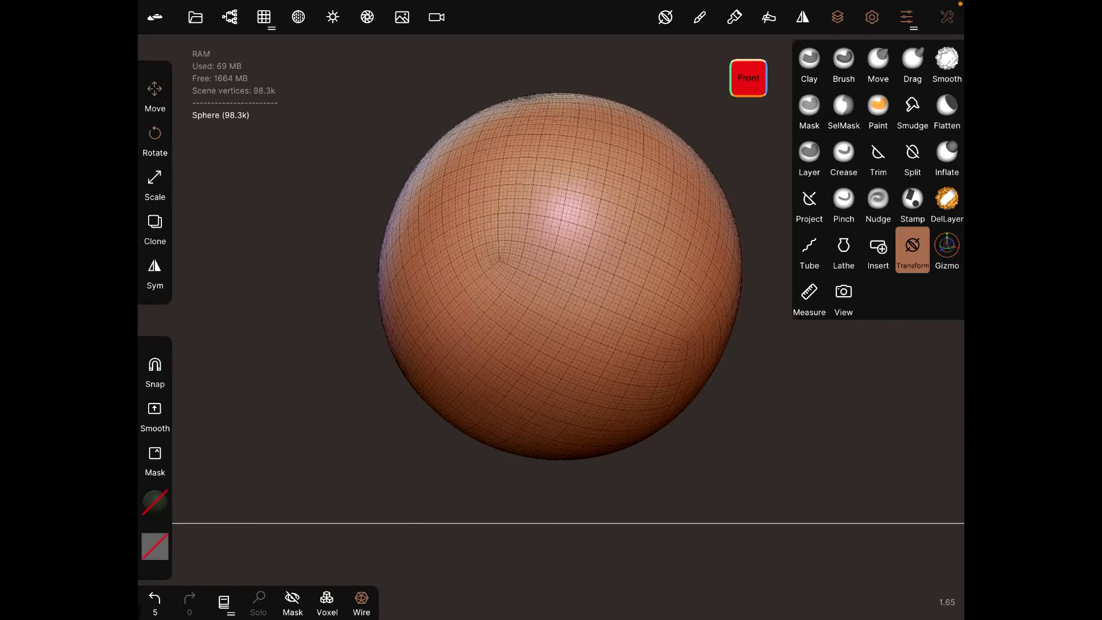
{"action": "mouse_move", "coordinate": [517, 361]}
{"action": "left_mouse_down"}
{"action": "mouse_move", "coordinate": [586, 301]}
{"action": "mouse_move", "coordinate": [542, 284]}
{"action": "mouse_move", "coordinate": [611, 275]}
{"action": "left_mouse_up"}
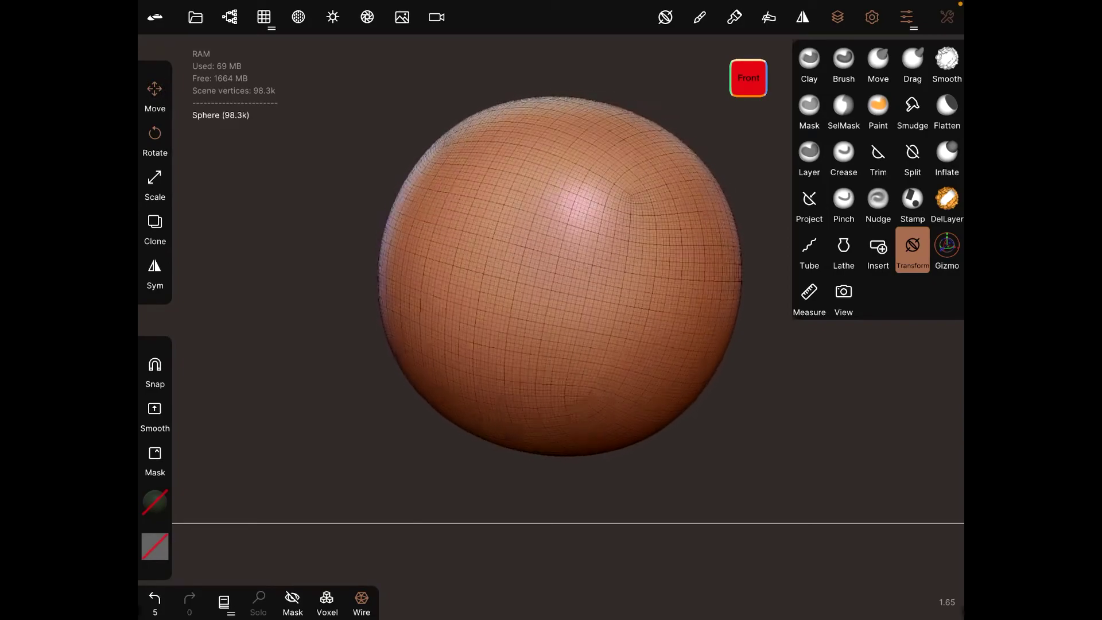
{"action": "left_click", "coordinate": [155, 94]}
Step: Scale the sphere down slightly and check it from another angle
{"action": "left_click", "coordinate": [156, 181]}
{"action": "left_click_drag", "start_coordinate": [560, 275], "coordinate": [516, 310]}
{"action": "left_click_drag", "start_coordinate": [560, 276], "coordinate": [603, 241]}
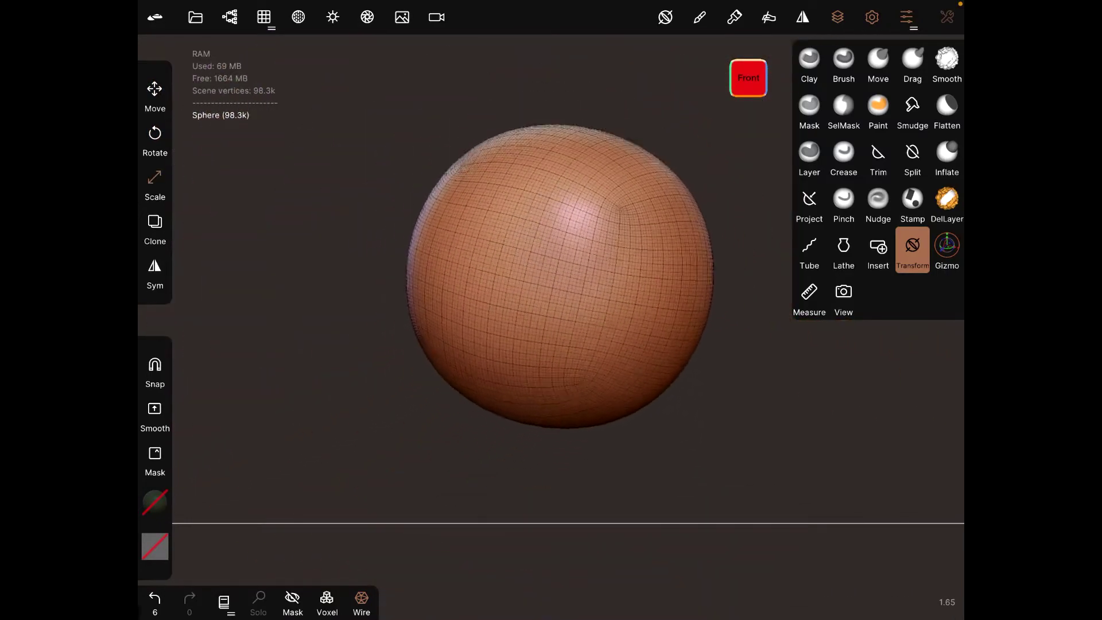
{"action": "left_click_drag", "start_coordinate": [345, 276], "coordinate": [405, 232]}
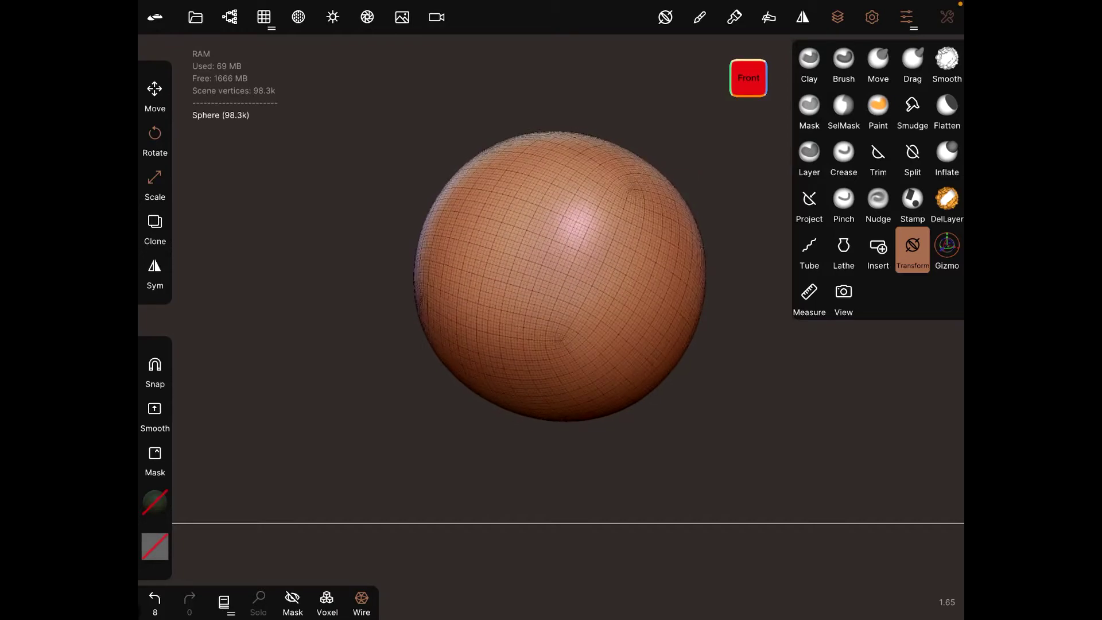
Step: Clone the sphere and check the new copy in the scene object list
{"action": "left_click", "coordinate": [155, 222]}
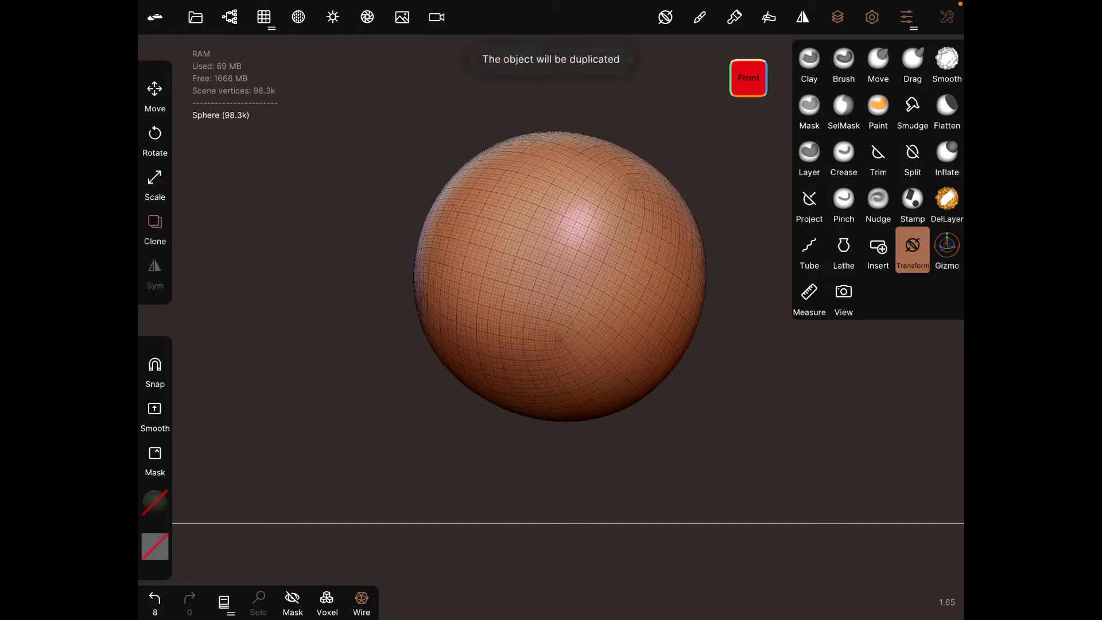
{"action": "left_click", "coordinate": [560, 275]}
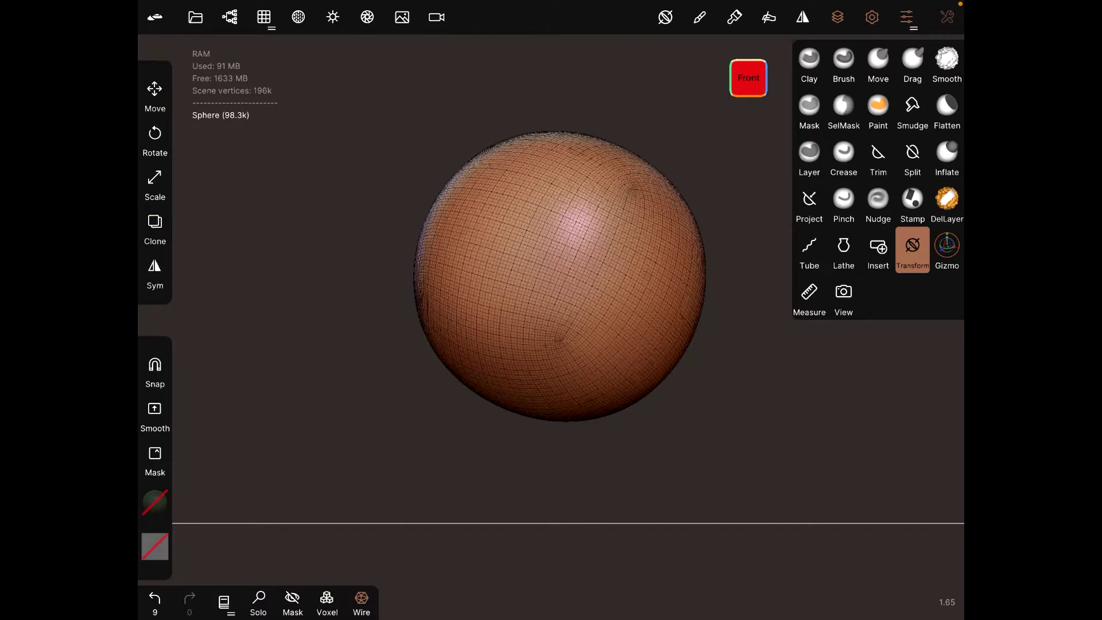
{"action": "left_click", "coordinate": [228, 17]}
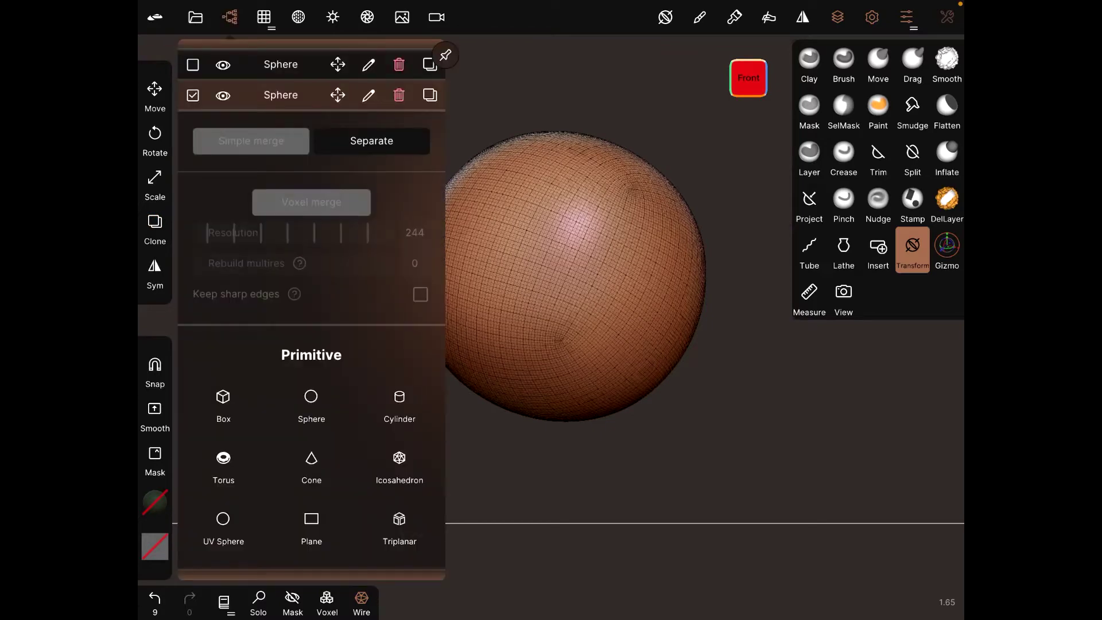
{"action": "left_click", "coordinate": [263, 17]}
{"action": "left_click", "coordinate": [264, 16]}
Step: Drag the copy left, clear of the original, and pull the view back
{"action": "left_click_drag", "start_coordinate": [560, 284], "coordinate": [293, 285]}
{"action": "mouse_move", "coordinate": [512, 251]}
{"action": "left_mouse_down"}
{"action": "mouse_move", "coordinate": [511, 305]}
{"action": "mouse_move", "coordinate": [559, 297]}
{"action": "left_mouse_up"}
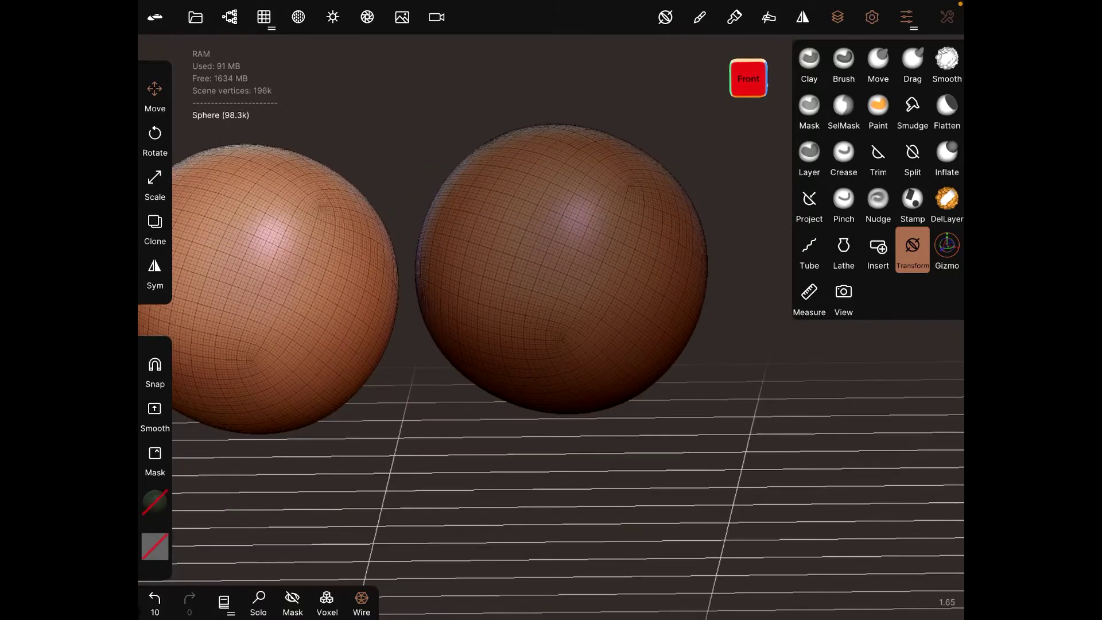
{"action": "left_click_drag", "start_coordinate": [516, 284], "coordinate": [585, 293]}
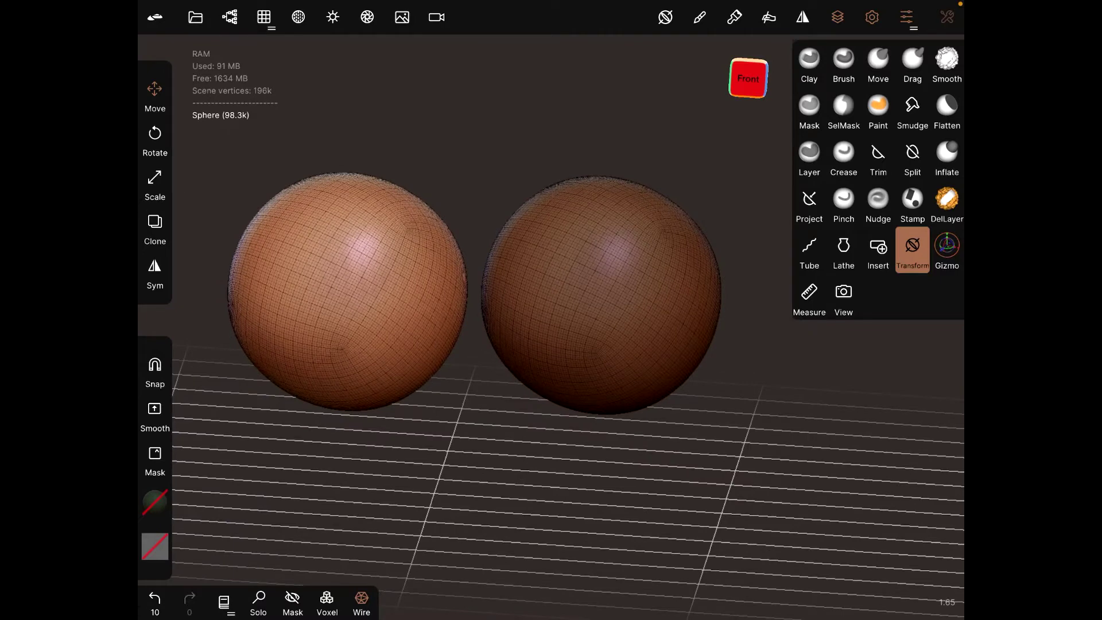
Step: Turn on symmetry, reposition the left sphere, and clone a copy between the other two
{"action": "left_click", "coordinate": [155, 271]}
{"action": "left_click_drag", "start_coordinate": [347, 291], "coordinate": [321, 294]}
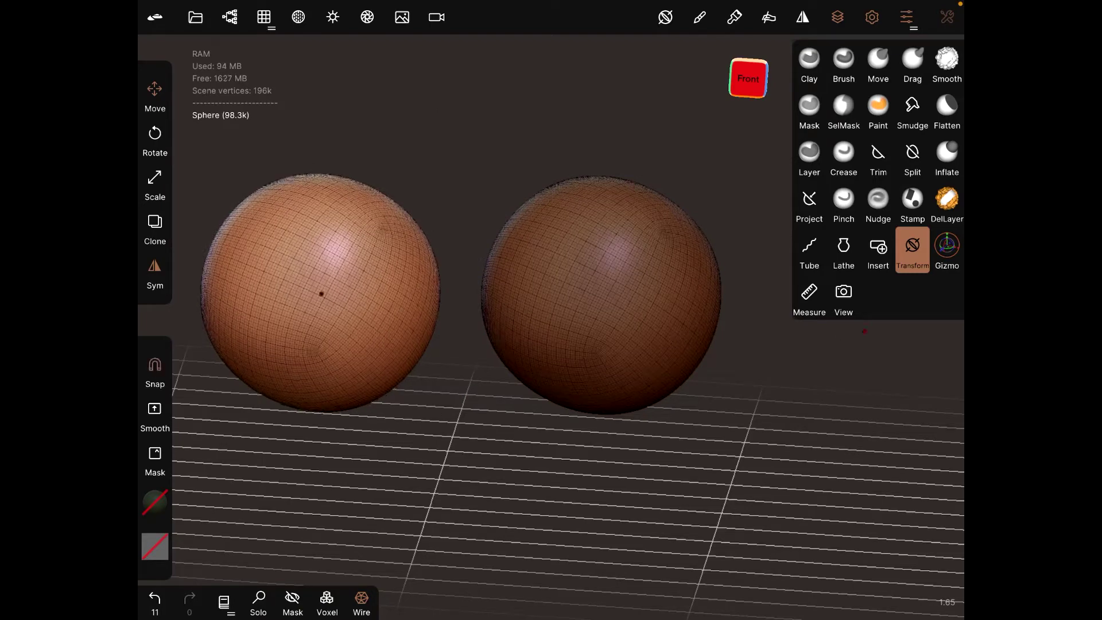
{"action": "mouse_move", "coordinate": [320, 295]}
{"action": "left_mouse_down"}
{"action": "mouse_move", "coordinate": [341, 300]}
{"action": "mouse_move", "coordinate": [304, 284]}
{"action": "mouse_move", "coordinate": [351, 317]}
{"action": "mouse_move", "coordinate": [467, 307]}
{"action": "mouse_move", "coordinate": [627, 370]}
{"action": "mouse_move", "coordinate": [632, 448]}
{"action": "mouse_move", "coordinate": [406, 122]}
{"action": "mouse_move", "coordinate": [430, 172]}
{"action": "mouse_move", "coordinate": [448, 164]}
{"action": "left_mouse_up"}
{"action": "left_click", "coordinate": [155, 227]}
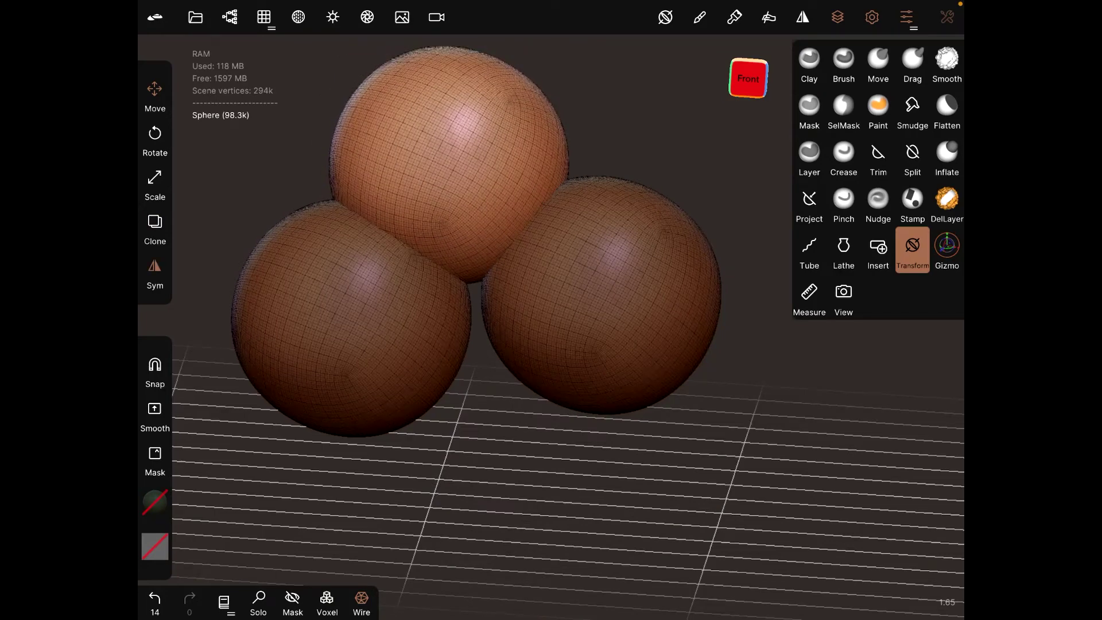
{"action": "mouse_move", "coordinate": [448, 163]}
{"action": "left_mouse_down"}
{"action": "mouse_move", "coordinate": [491, 371]}
{"action": "mouse_move", "coordinate": [467, 296]}
{"action": "mouse_move", "coordinate": [481, 310]}
{"action": "left_mouse_up"}
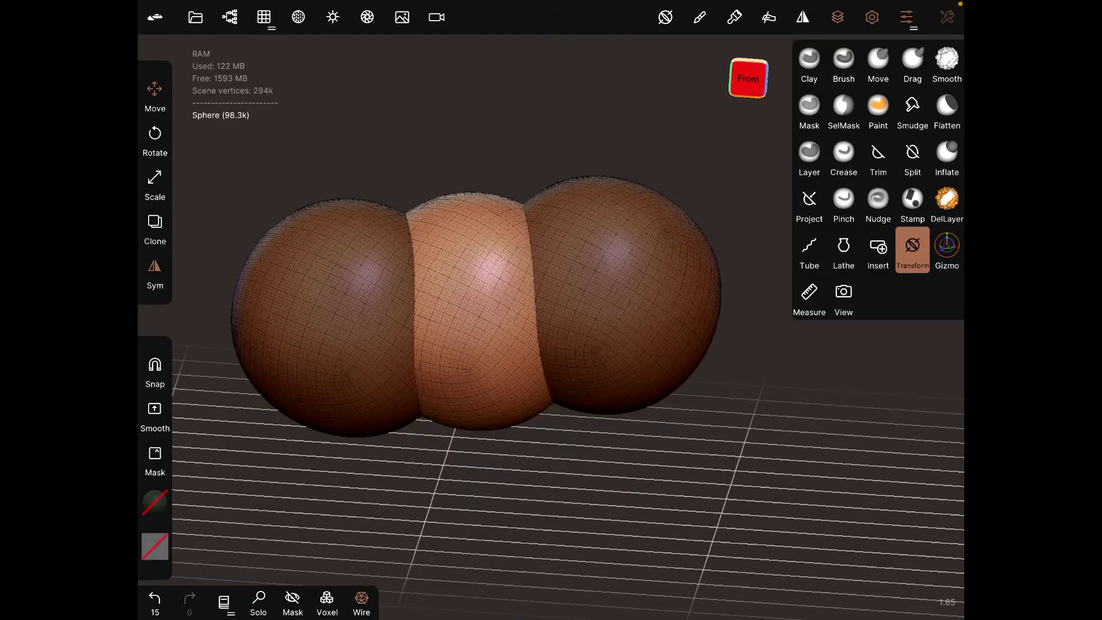
{"action": "left_click_drag", "start_coordinate": [552, 305], "coordinate": [559, 361]}
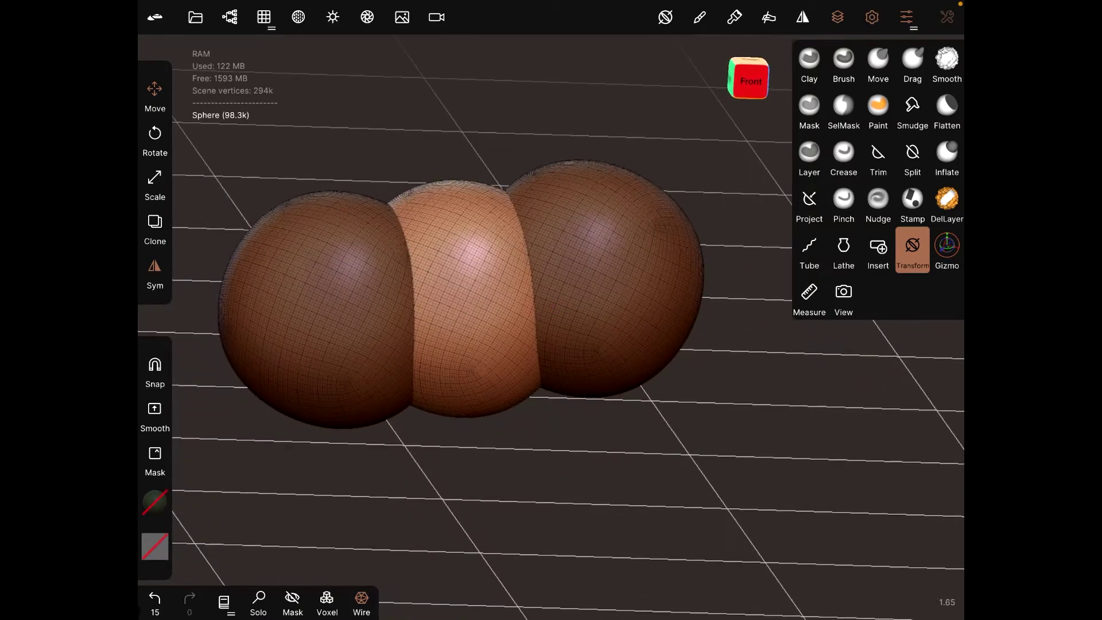
Step: Clone the middle sphere and set the copy on top, zooming out to see all four
{"action": "left_click", "coordinate": [154, 227]}
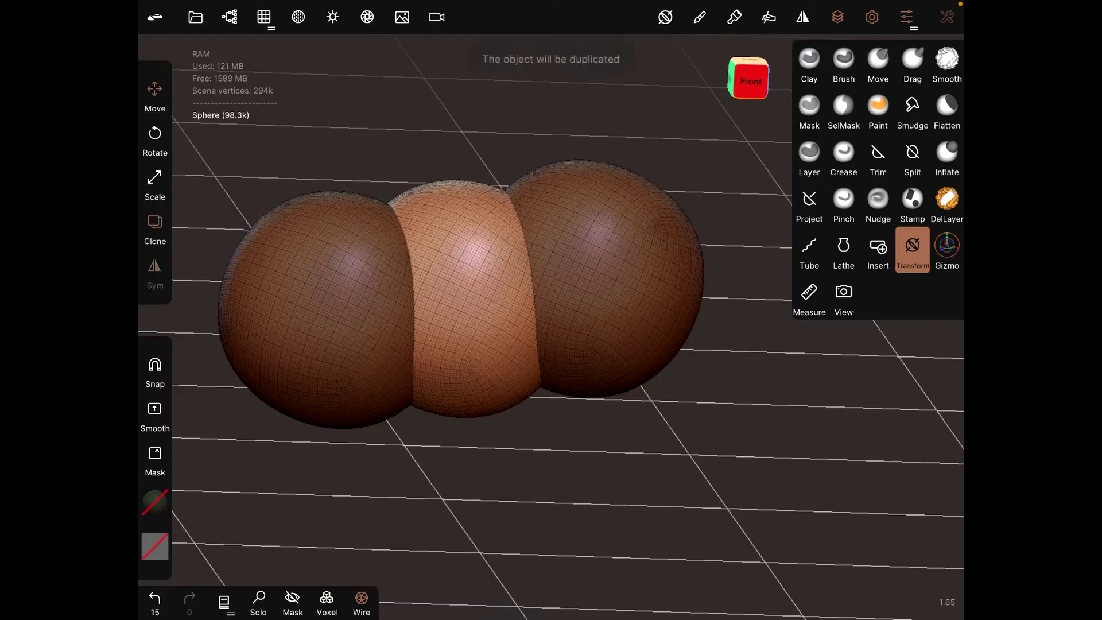
{"action": "mouse_move", "coordinate": [464, 292]}
{"action": "left_mouse_down"}
{"action": "mouse_move", "coordinate": [590, 155]}
{"action": "mouse_move", "coordinate": [531, 84]}
{"action": "mouse_move", "coordinate": [521, 128]}
{"action": "left_mouse_up"}
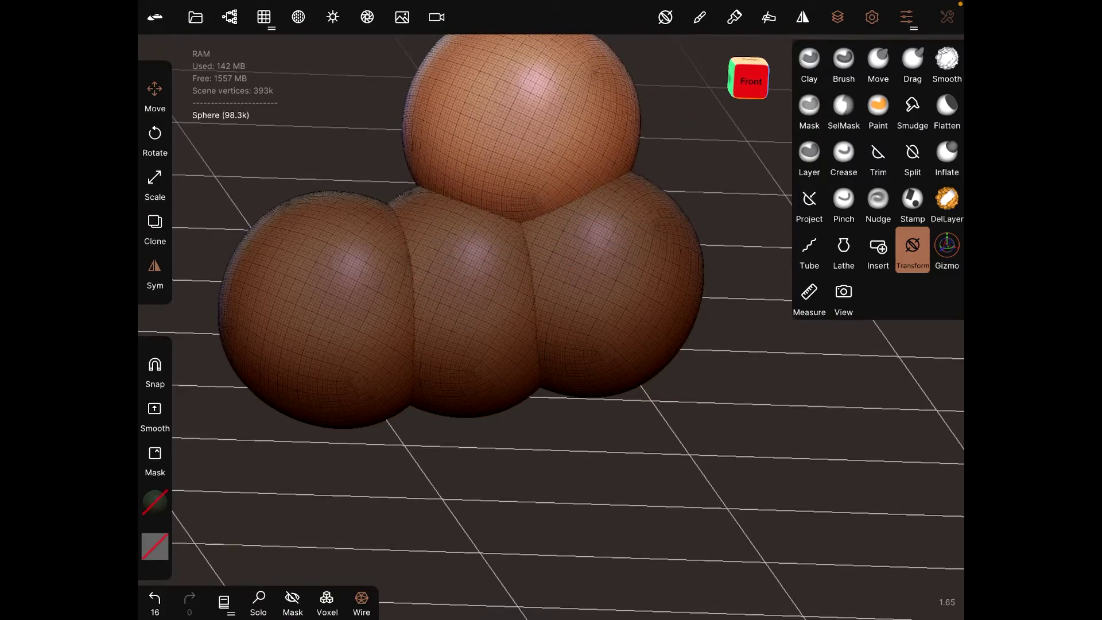
{"action": "mouse_move", "coordinate": [603, 327]}
{"action": "left_mouse_down"}
{"action": "mouse_move", "coordinate": [660, 308]}
{"action": "mouse_move", "coordinate": [564, 342]}
{"action": "mouse_move", "coordinate": [550, 305]}
{"action": "left_mouse_up"}
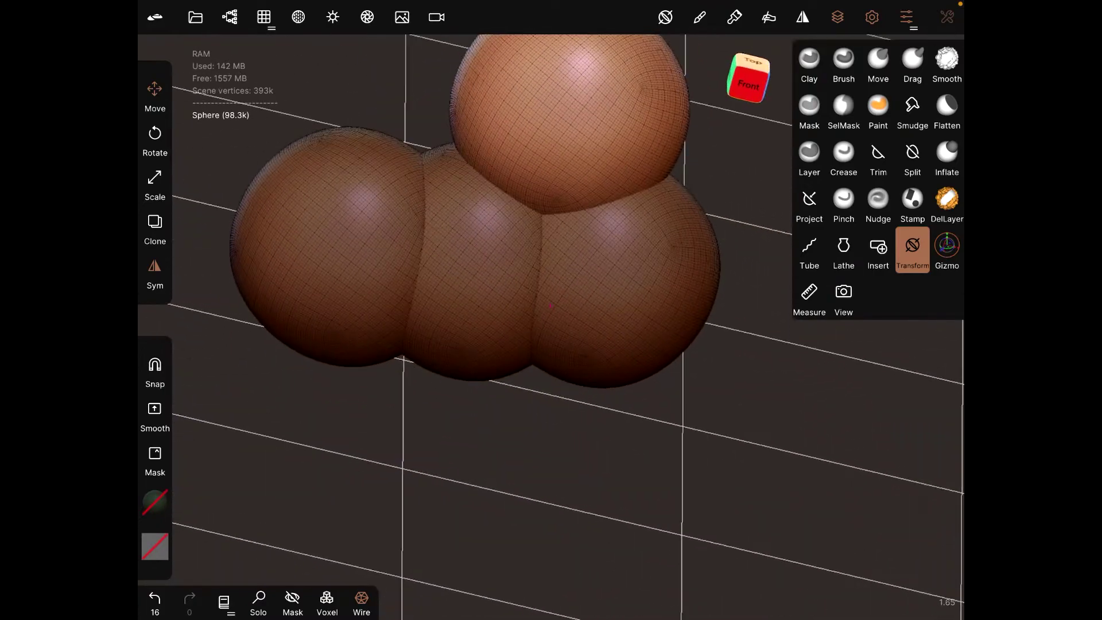
{"action": "left_click_drag", "start_coordinate": [682, 250], "coordinate": [637, 284]}
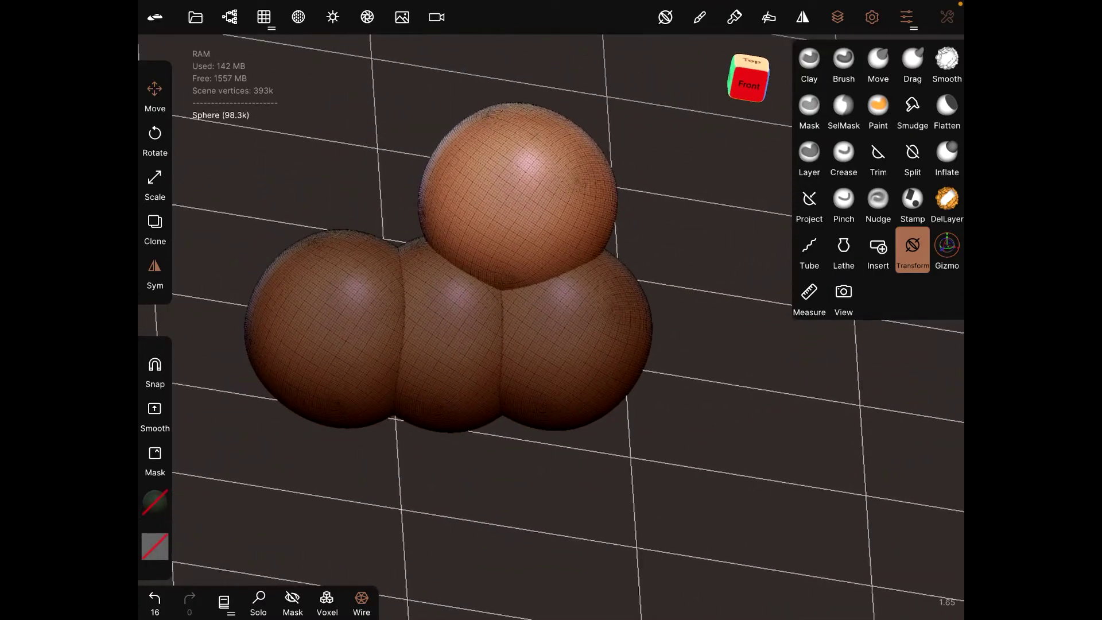
Step: Merge the four Sphere entries at a higher merge resolution, then select the Gizmo tool
{"action": "left_click", "coordinate": [229, 16]}
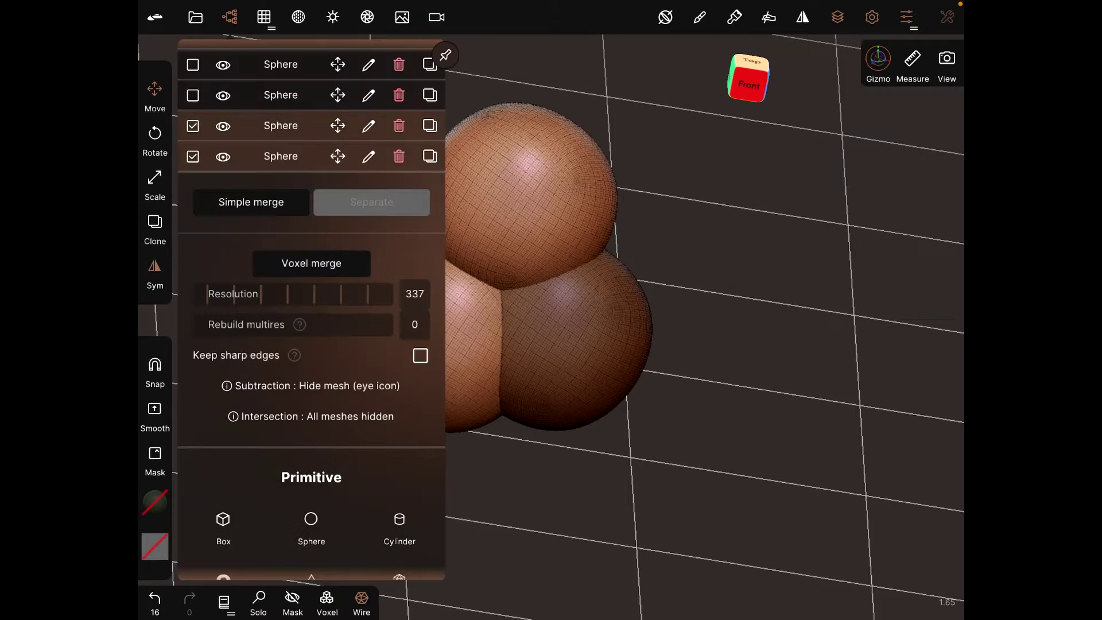
{"action": "left_click_drag", "start_coordinate": [258, 312], "coordinate": [345, 312]}
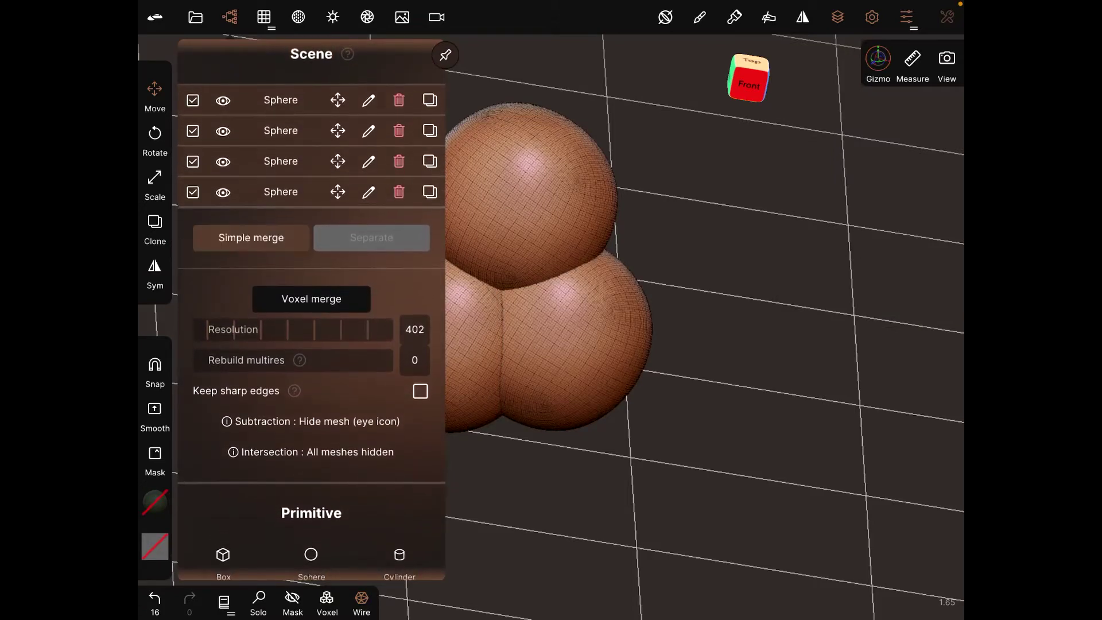
{"action": "left_click", "coordinate": [311, 298]}
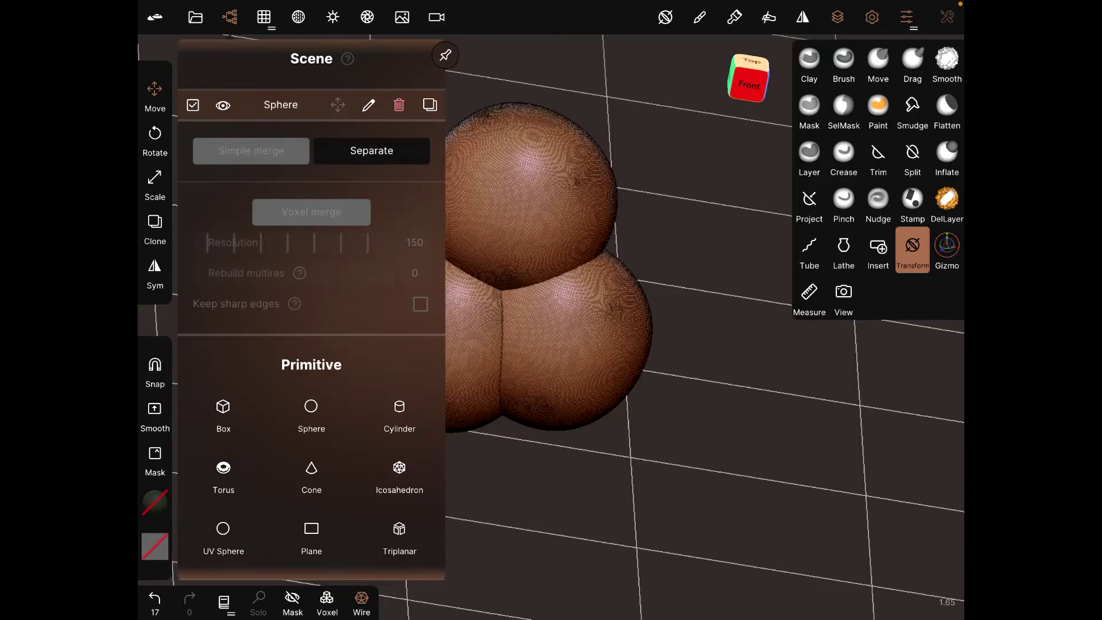
{"action": "left_click", "coordinate": [230, 16]}
{"action": "left_click", "coordinate": [946, 250]}
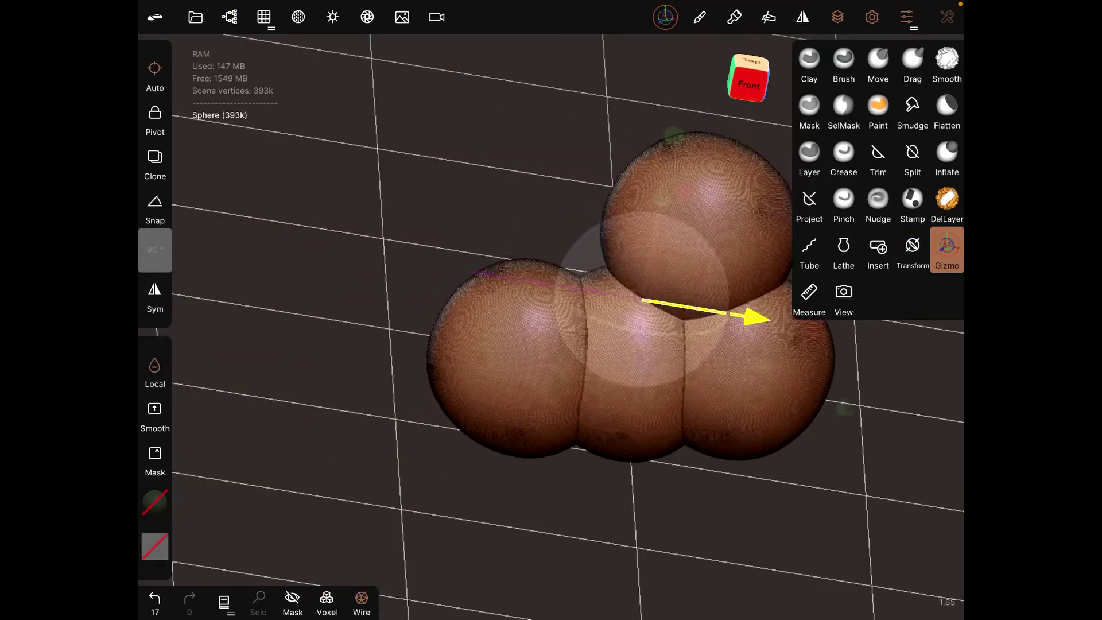
Step: Nudge the merged spheres downward with the gizmo and rotate them
{"action": "left_click_drag", "start_coordinate": [480, 168], "coordinate": [473, 198]}
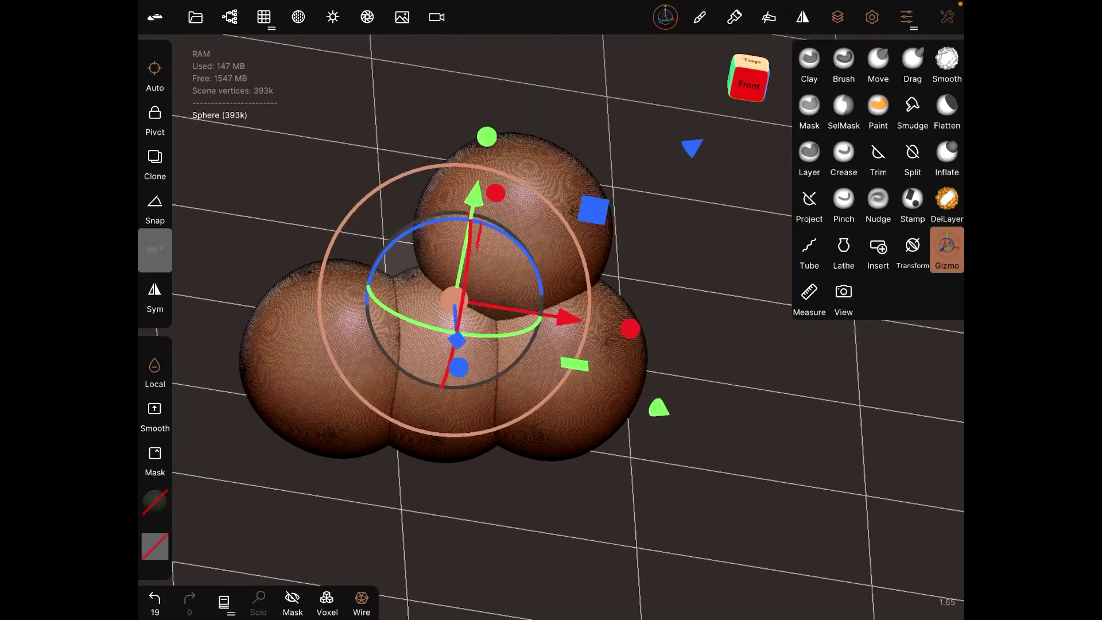
{"action": "left_click_drag", "start_coordinate": [457, 367], "coordinate": [457, 373]}
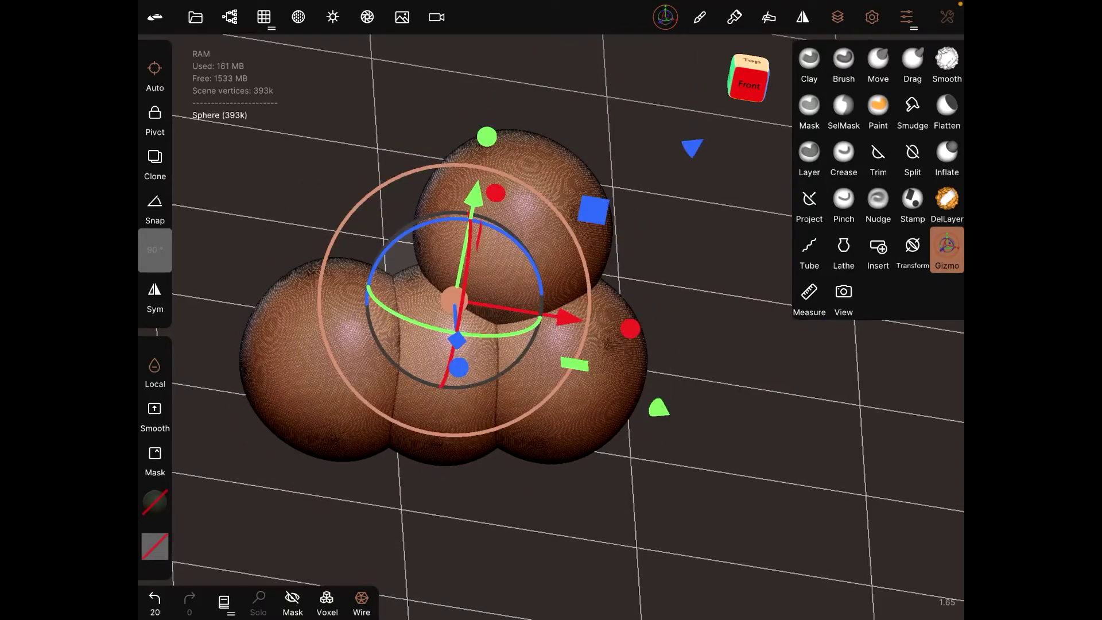
{"action": "mouse_move", "coordinate": [456, 219]}
{"action": "left_mouse_down"}
{"action": "mouse_move", "coordinate": [482, 284]}
{"action": "mouse_move", "coordinate": [465, 285]}
{"action": "left_mouse_up"}
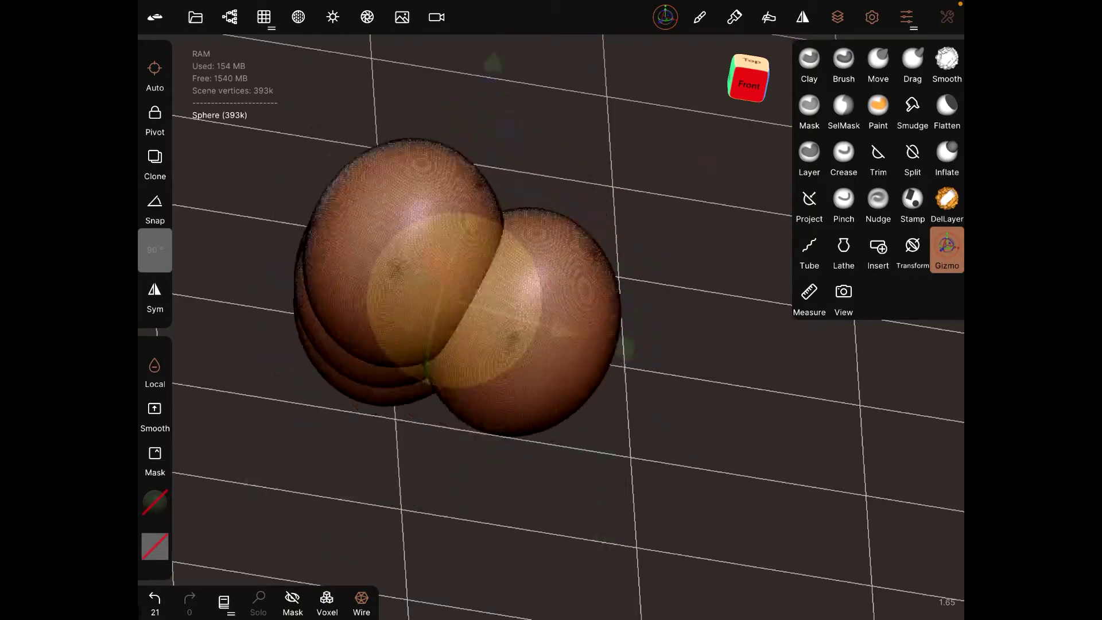
{"action": "mouse_move", "coordinate": [465, 285]}
{"action": "left_mouse_down"}
{"action": "mouse_move", "coordinate": [469, 292]}
{"action": "mouse_move", "coordinate": [370, 387]}
{"action": "mouse_move", "coordinate": [404, 379]}
{"action": "left_mouse_up"}
Step: Resize the spheres, orbit to the right side, and move the model up-right
{"action": "left_click_drag", "start_coordinate": [508, 405], "coordinate": [507, 404]}
{"action": "mouse_move", "coordinate": [689, 474]}
{"action": "left_mouse_down"}
{"action": "mouse_move", "coordinate": [482, 456]}
{"action": "mouse_move", "coordinate": [482, 517]}
{"action": "left_mouse_up"}
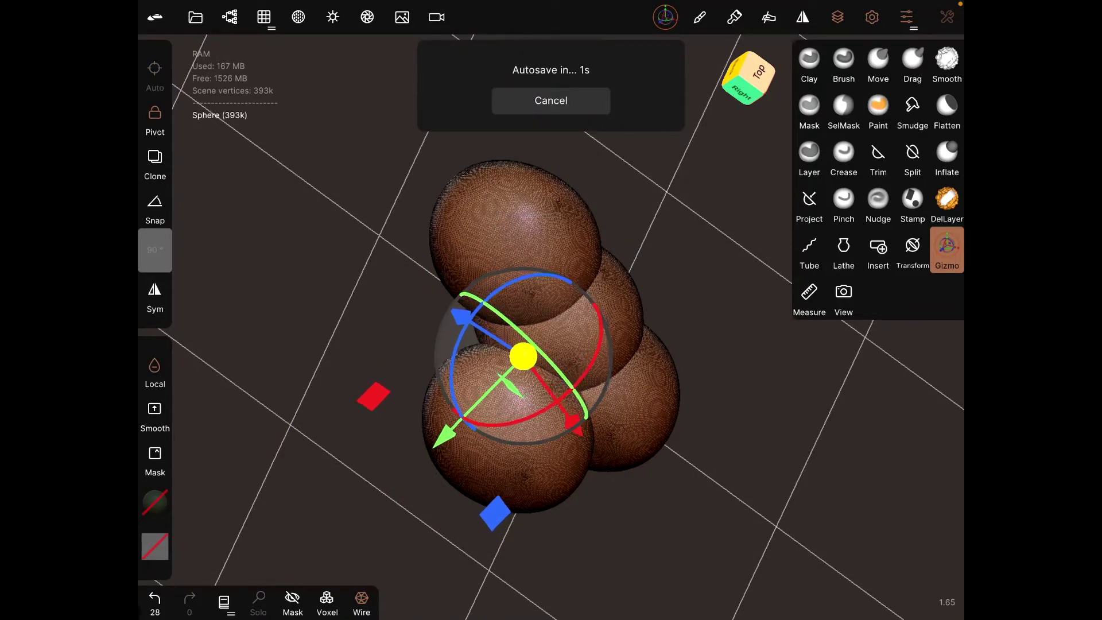
{"action": "left_click_drag", "start_coordinate": [524, 355], "coordinate": [572, 342]}
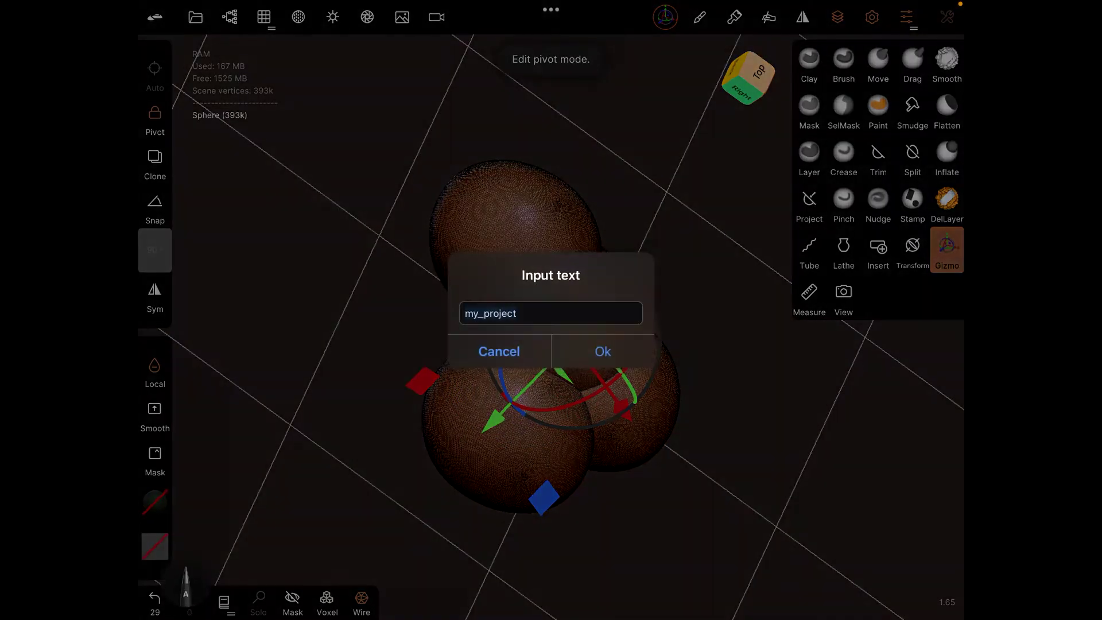
Step: Dismiss the project naming prompt and move the spheres down and left
{"action": "key", "text": "Return"}
{"action": "left_click", "coordinate": [155, 121]}
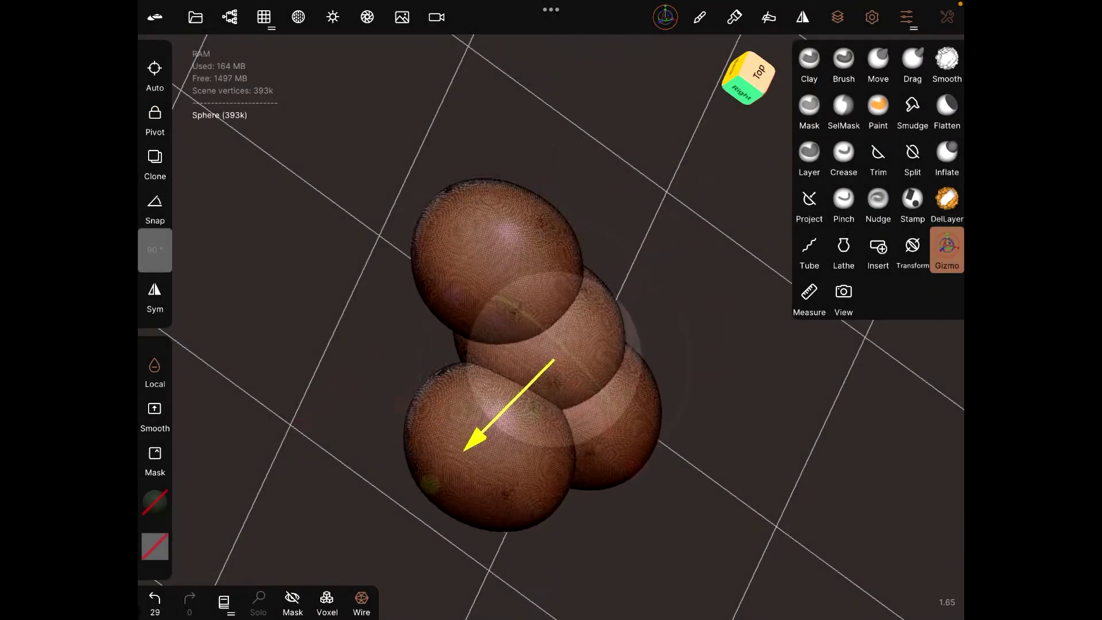
{"action": "left_click_drag", "start_coordinate": [568, 344], "coordinate": [520, 383]}
Step: Place the pivot on the lower sphere and swing the chain around it
{"action": "left_click", "coordinate": [155, 121]}
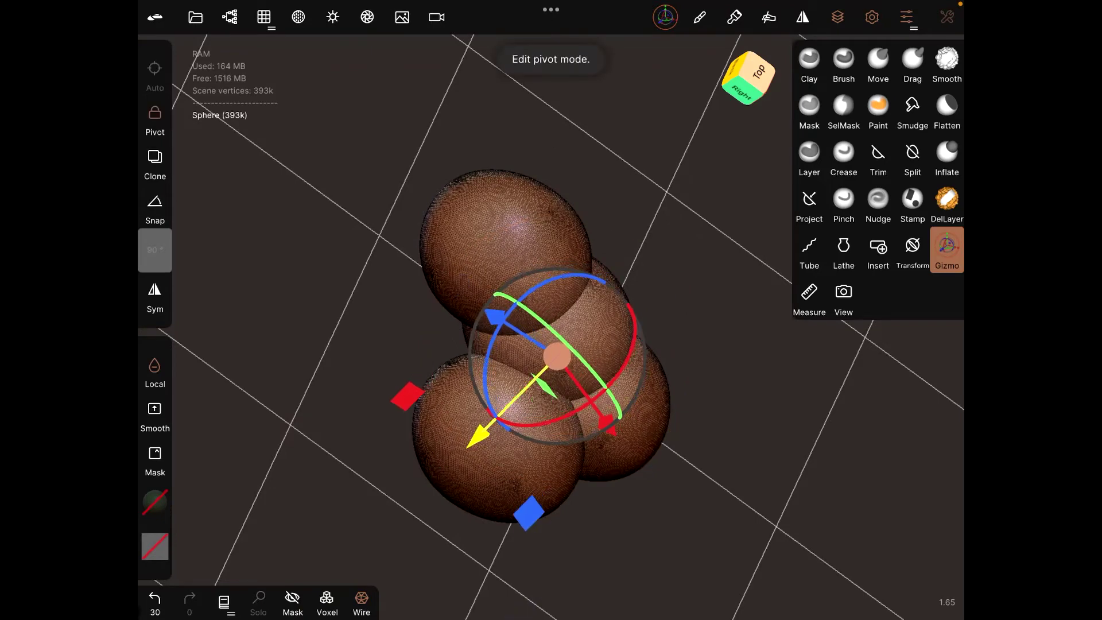
{"action": "left_click_drag", "start_coordinate": [561, 350], "coordinate": [468, 443]}
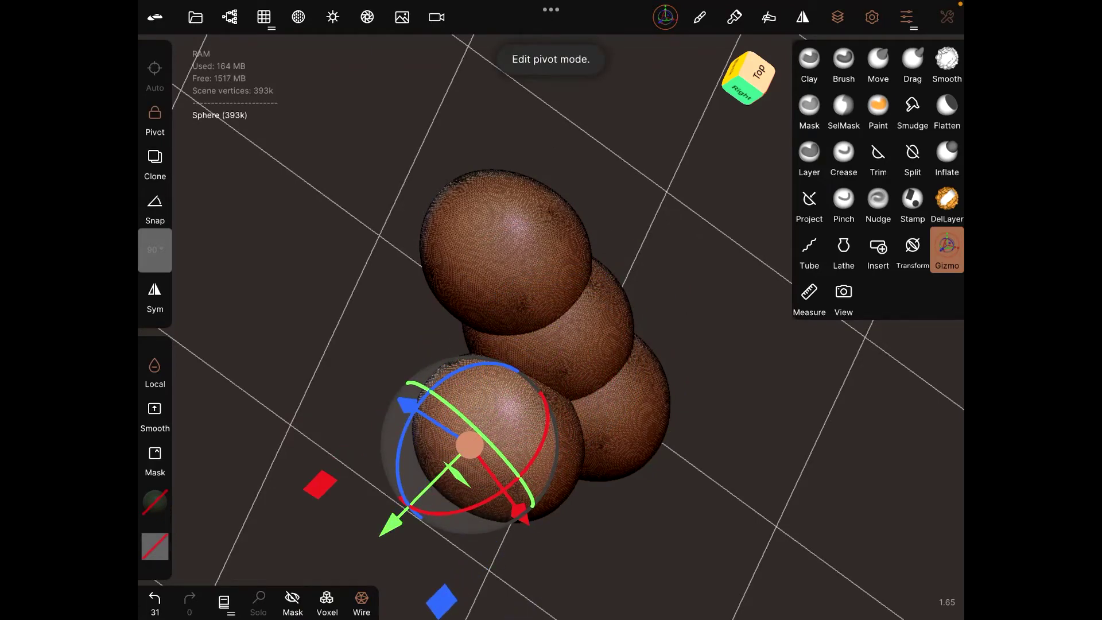
{"action": "left_click", "coordinate": [155, 121]}
{"action": "mouse_move", "coordinate": [541, 426]}
{"action": "left_mouse_down"}
{"action": "mouse_move", "coordinate": [508, 490]}
{"action": "mouse_move", "coordinate": [465, 526]}
{"action": "left_mouse_up"}
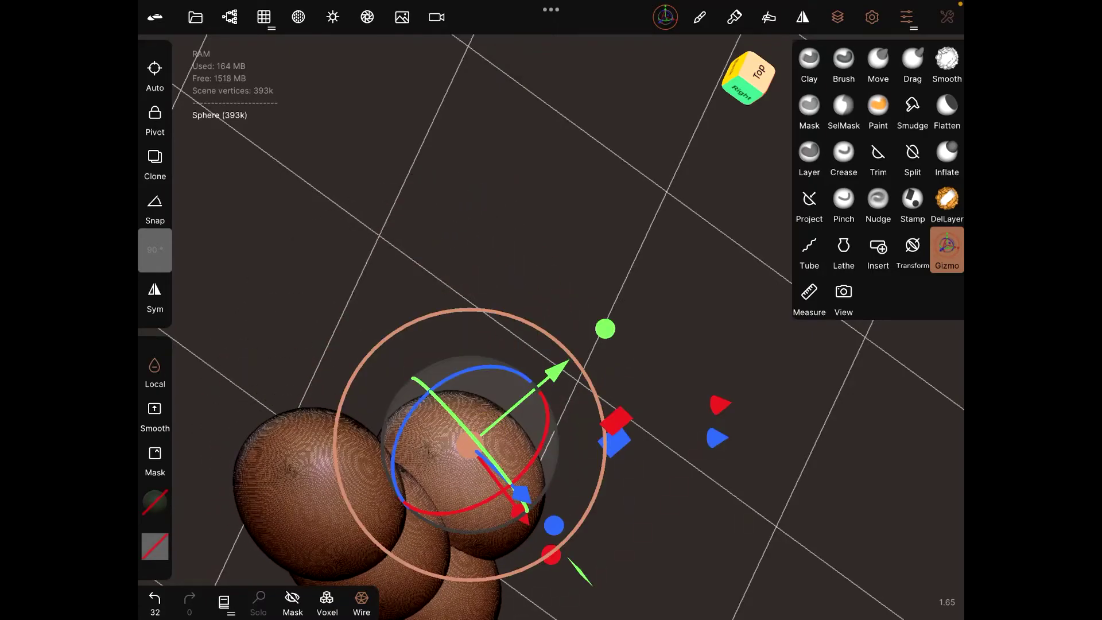
{"action": "left_click_drag", "start_coordinate": [551, 550], "coordinate": [387, 335]}
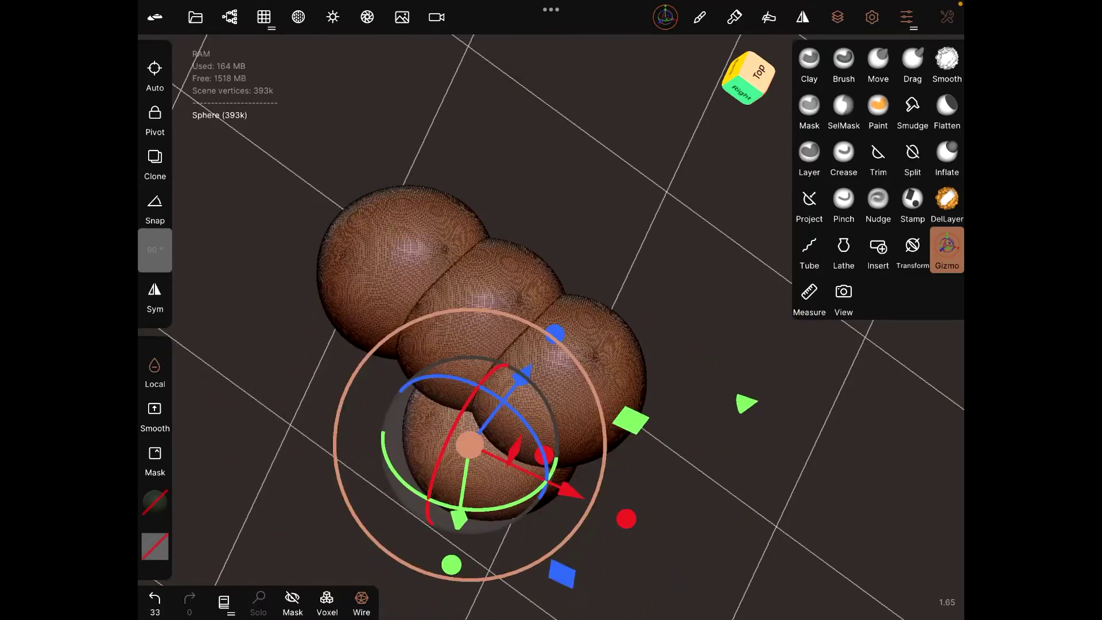
{"action": "left_click_drag", "start_coordinate": [732, 482], "coordinate": [763, 372]}
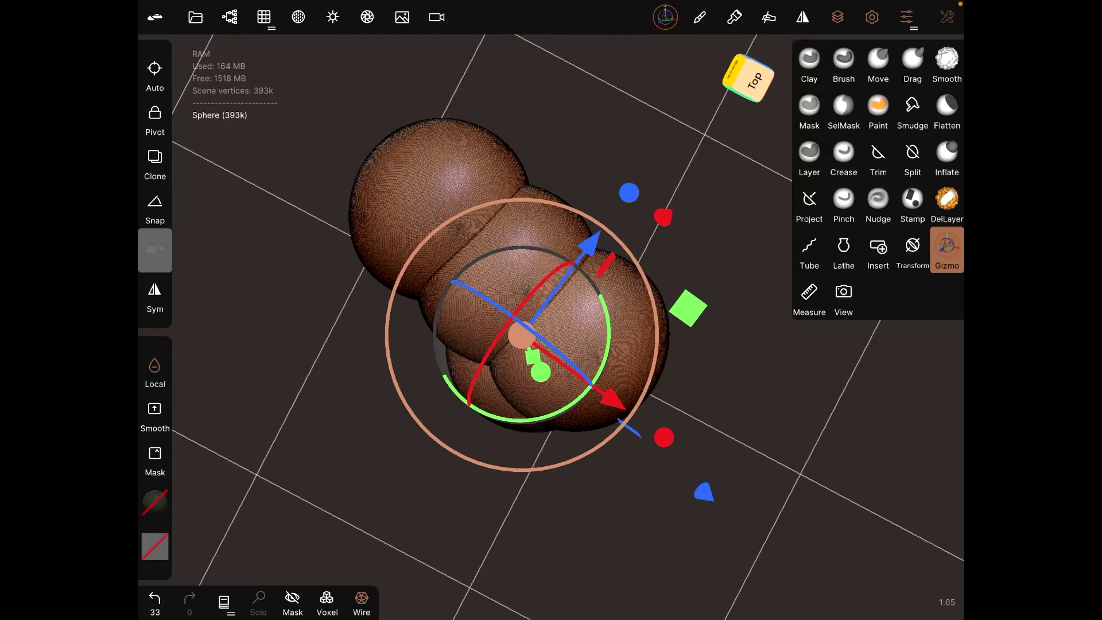
Step: Turn off Local, move the spheres up-right, enable Sym and stretch them
{"action": "left_click", "coordinate": [155, 370]}
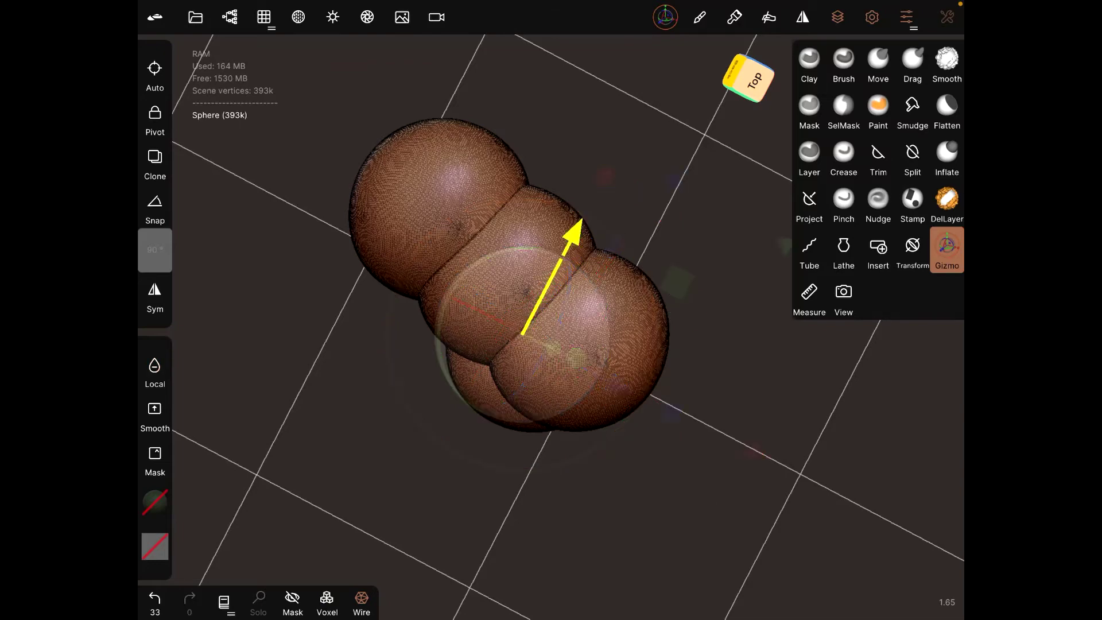
{"action": "left_click_drag", "start_coordinate": [521, 336], "coordinate": [538, 301]}
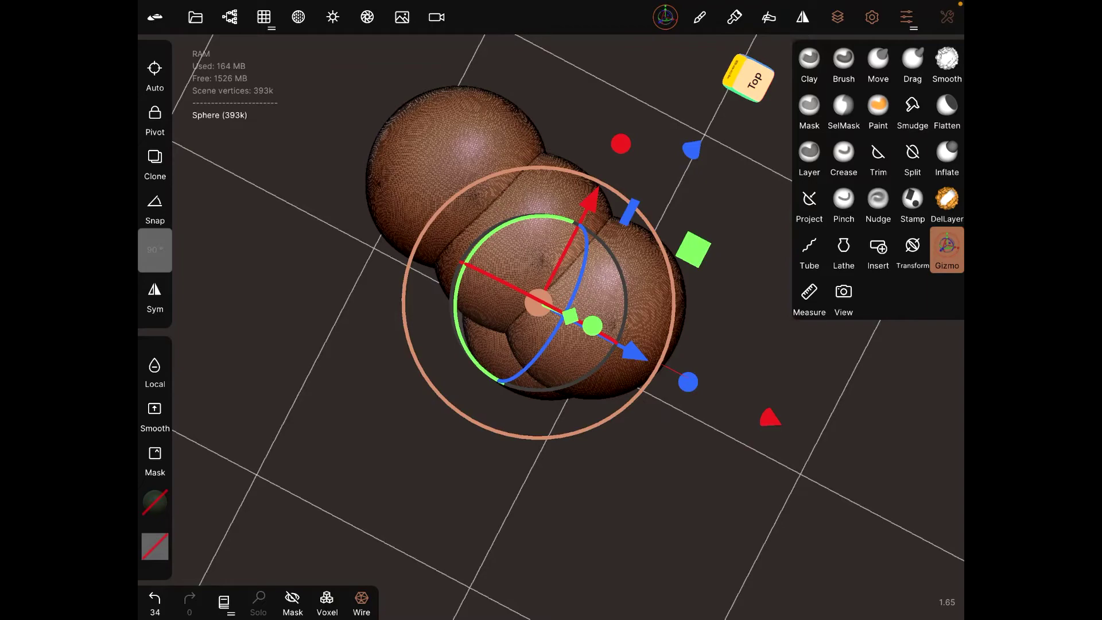
{"action": "left_click", "coordinate": [155, 293]}
{"action": "mouse_move", "coordinate": [592, 325]}
{"action": "left_mouse_down"}
{"action": "mouse_move", "coordinate": [517, 320]}
{"action": "mouse_move", "coordinate": [586, 258]}
{"action": "mouse_move", "coordinate": [689, 430]}
{"action": "left_mouse_up"}
Step: Rebuild multires levels with Reverse, subdivide, and drop to the lowest 98.3k-face level
{"action": "left_click", "coordinate": [263, 16]}
{"action": "left_click", "coordinate": [263, 17]}
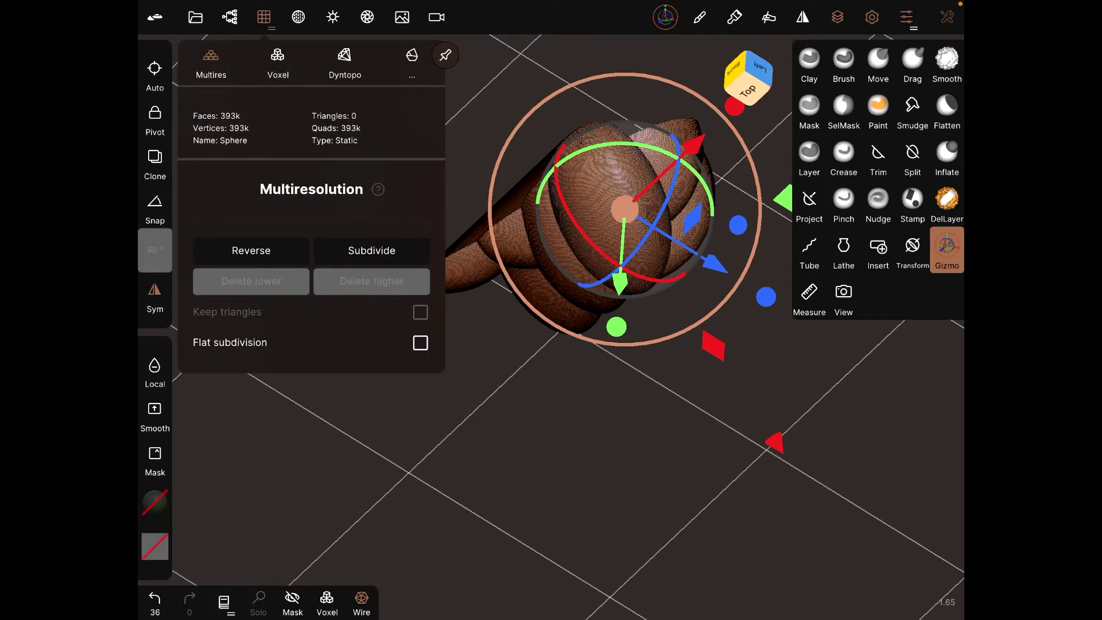
{"action": "left_click", "coordinate": [250, 250]}
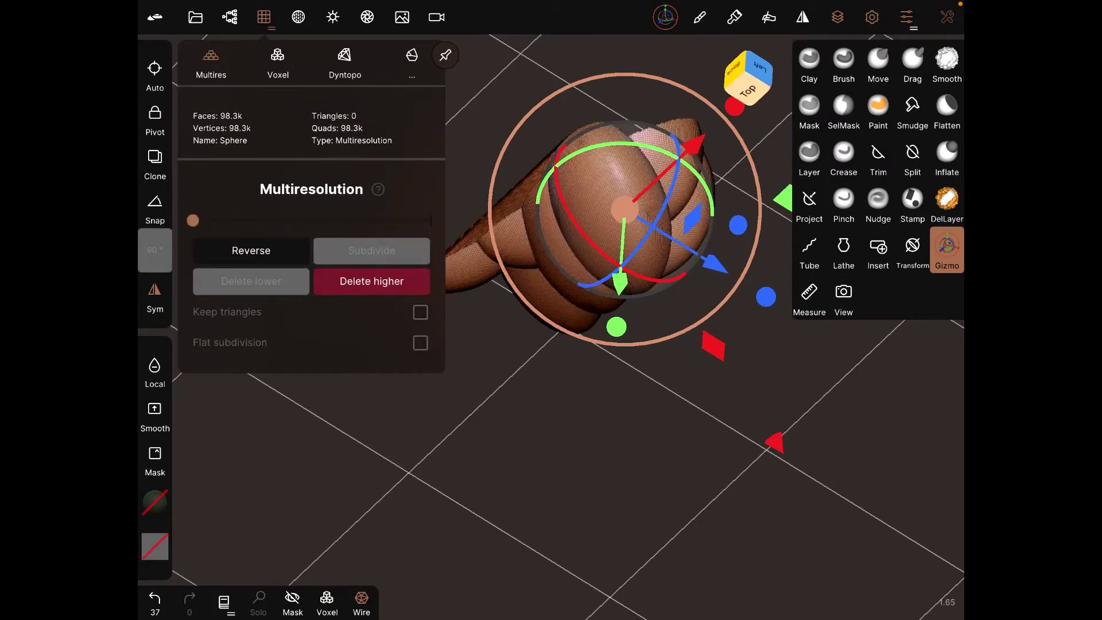
{"action": "left_click", "coordinate": [371, 281]}
{"action": "left_click", "coordinate": [371, 250]}
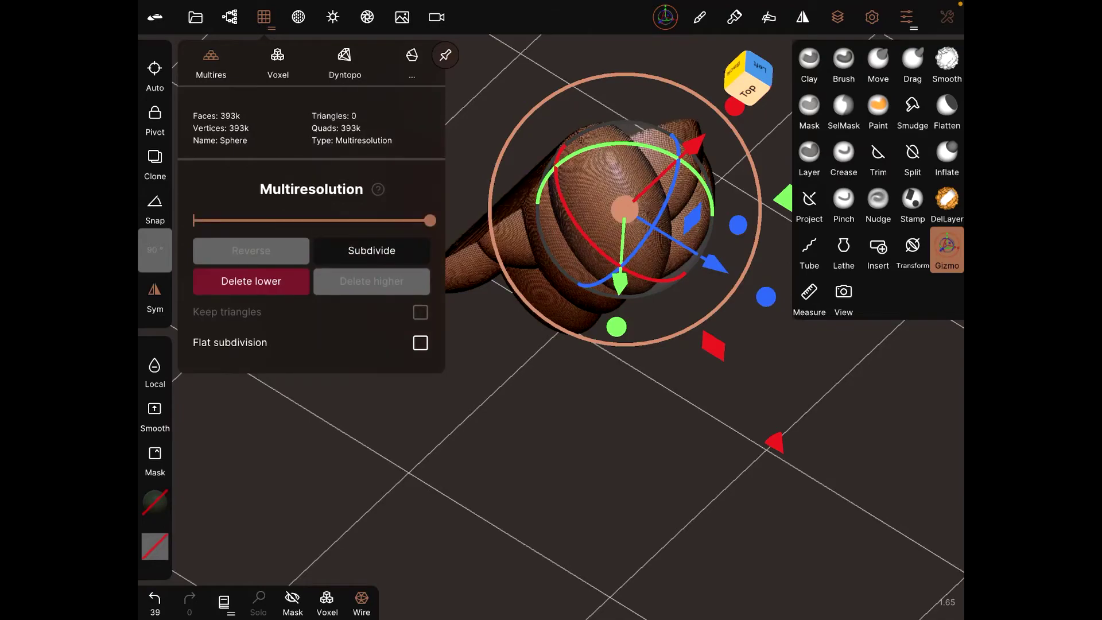
{"action": "left_click_drag", "start_coordinate": [430, 220], "coordinate": [192, 221]}
Step: Orbit to a left view, then move and stretch the mesh downward with the gizmo
{"action": "left_click_drag", "start_coordinate": [551, 474], "coordinate": [361, 370]}
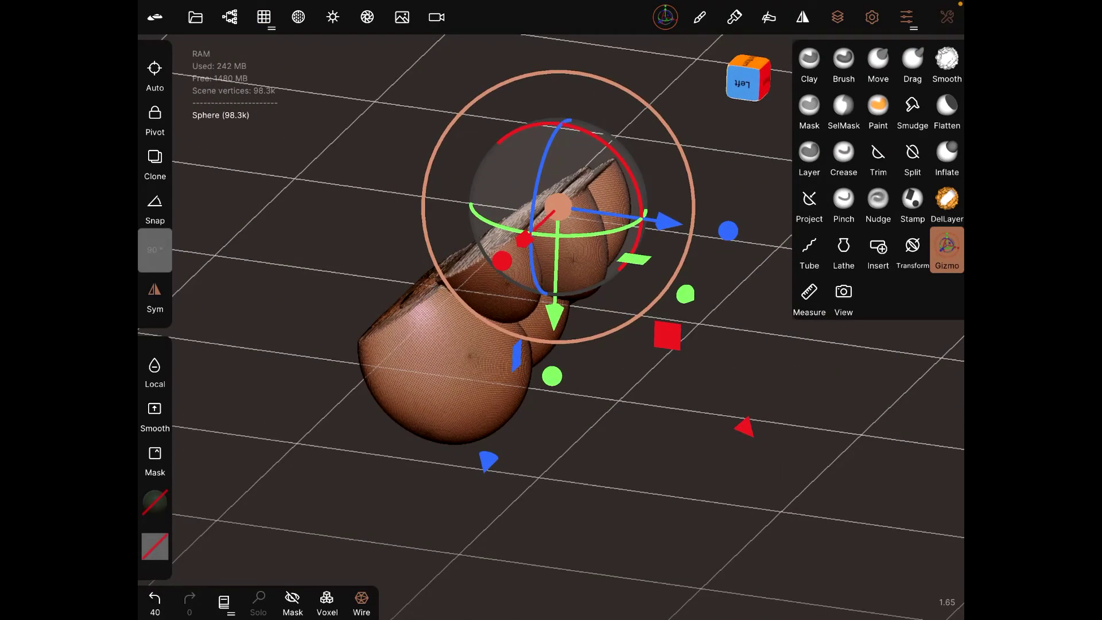
{"action": "left_click_drag", "start_coordinate": [602, 482], "coordinate": [559, 345]}
{"action": "left_click_drag", "start_coordinate": [560, 516], "coordinate": [525, 405]}
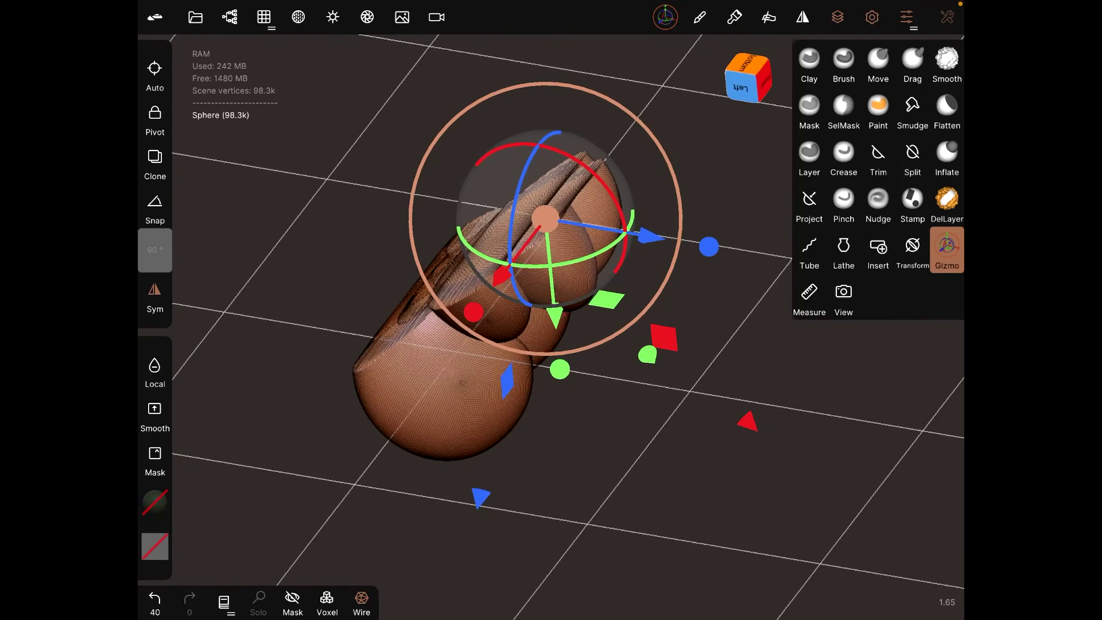
{"action": "mouse_move", "coordinate": [554, 317]}
{"action": "left_mouse_down"}
{"action": "mouse_move", "coordinate": [557, 347]}
{"action": "mouse_move", "coordinate": [554, 329]}
{"action": "left_mouse_up"}
{"action": "left_click_drag", "start_coordinate": [451, 326], "coordinate": [456, 331]}
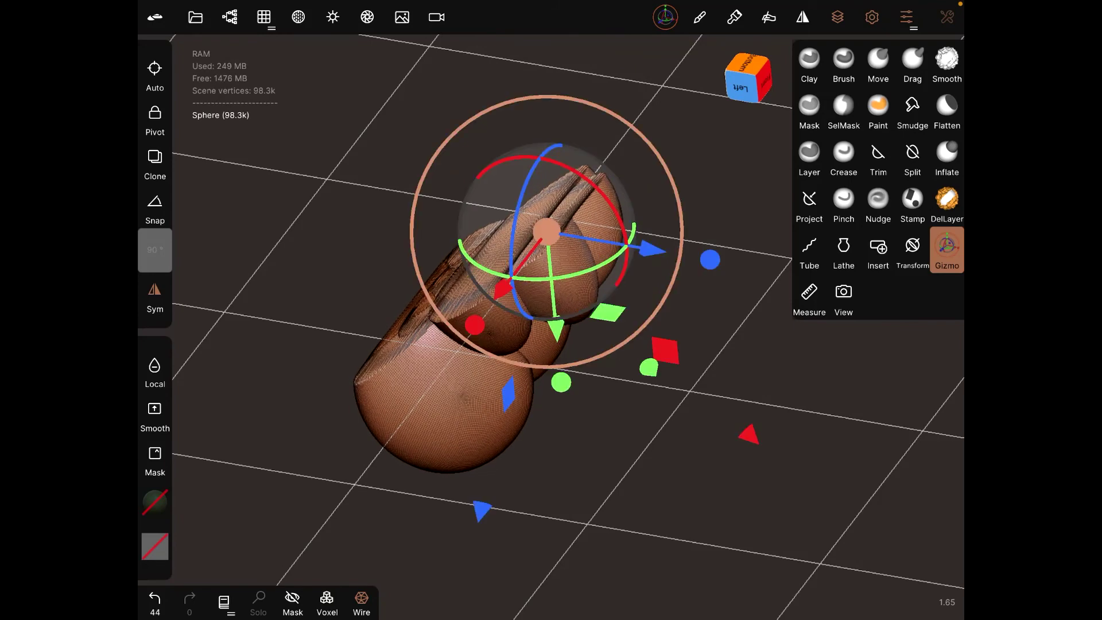
{"action": "left_click_drag", "start_coordinate": [560, 381], "coordinate": [561, 381]}
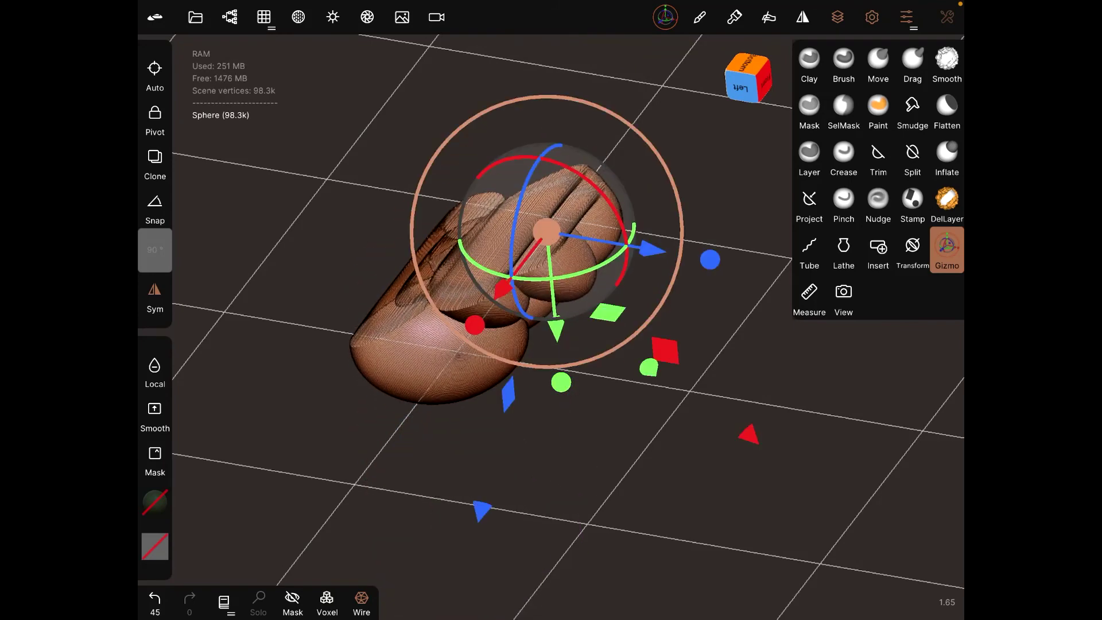